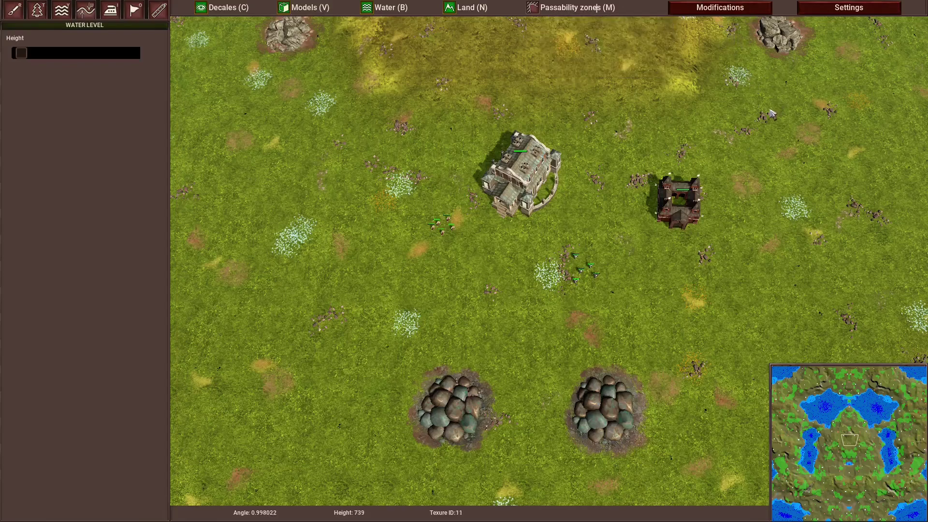
Step: Inspect defaultGameplayG.lua and the visual mods defaultForCustomMap.lua, initParameters.lua, centerToUnit.lua and cosmetic abilities
left_click(714, 13)
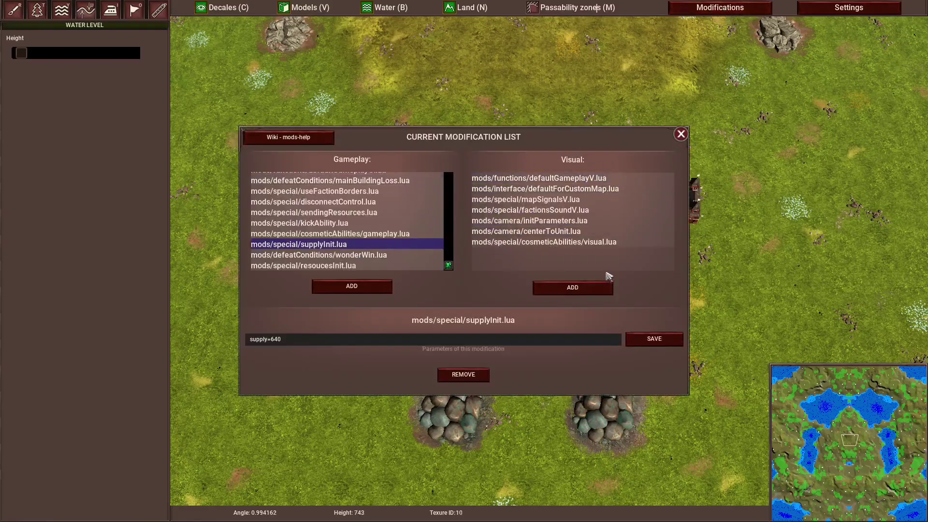
scroll(368, 208, "up", 3)
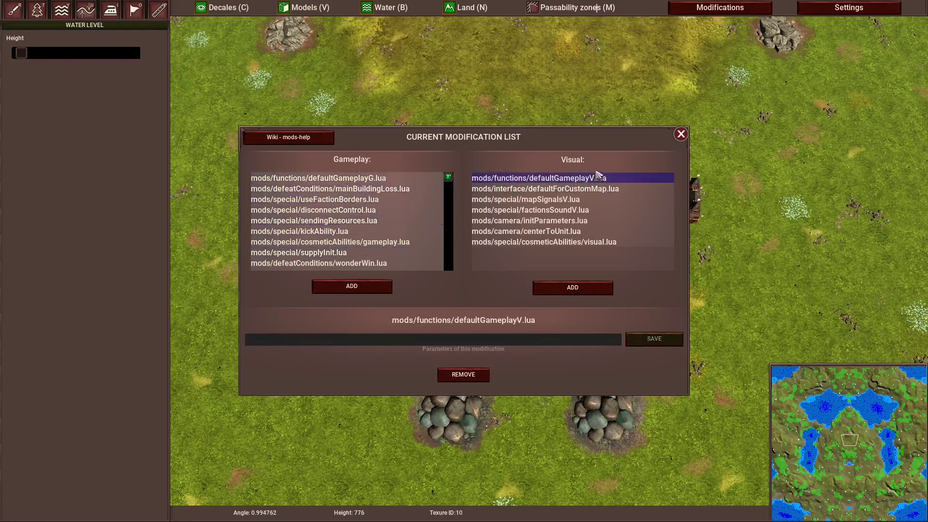
left_click(395, 180)
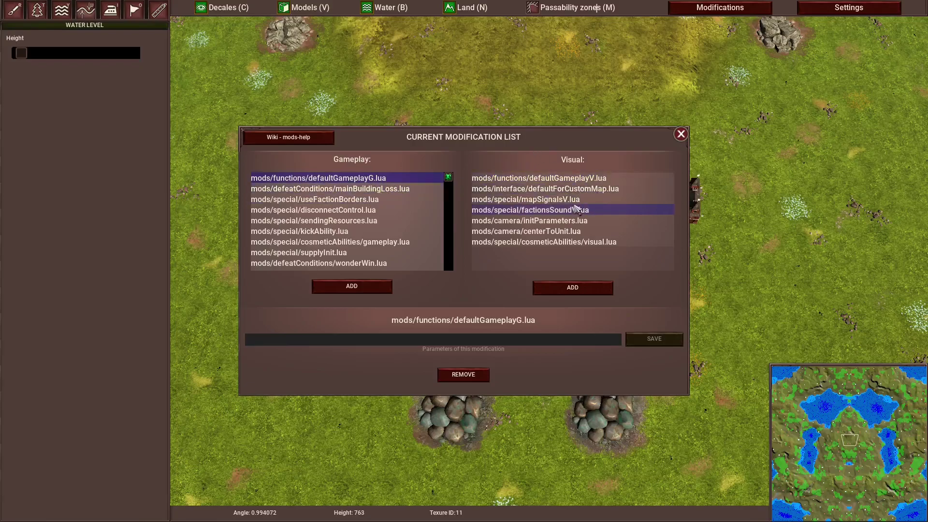
left_click(570, 189)
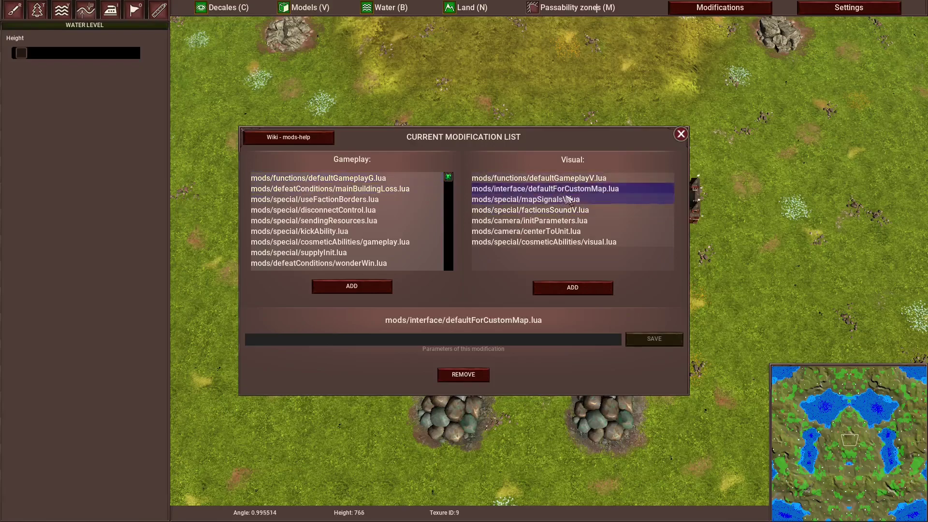
left_click(560, 221)
left_click(556, 232)
left_click(556, 242)
left_click(367, 178)
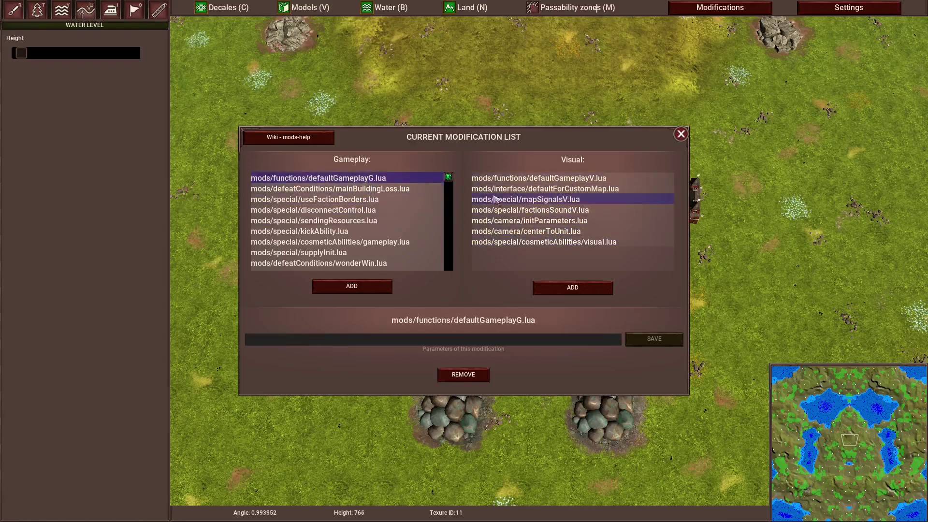
left_click(357, 292)
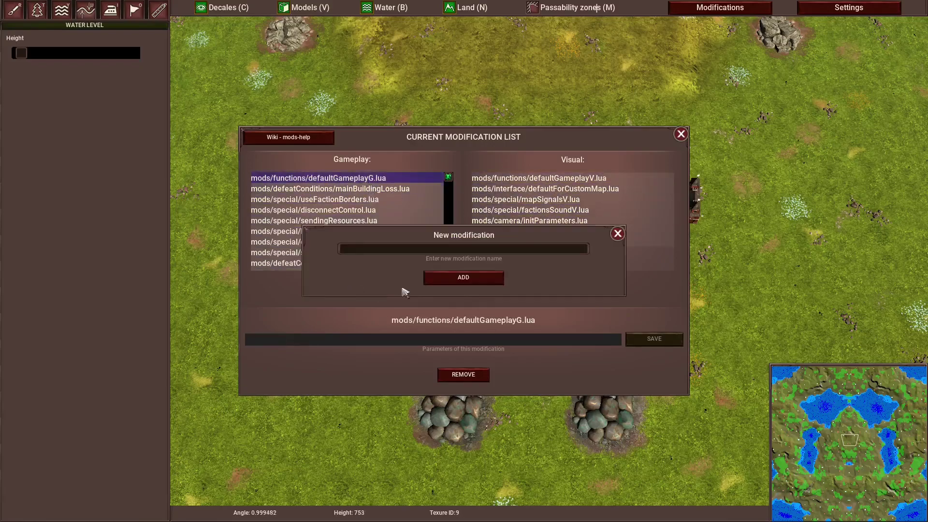
left_click(617, 234)
left_click(357, 188)
scroll(363, 223, "down", 1)
scroll(363, 223, "up", 1)
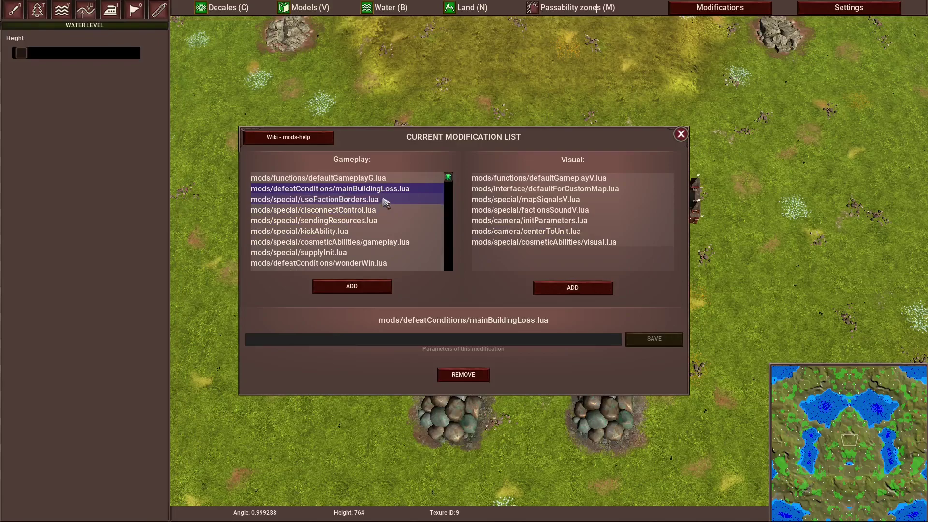
left_click(362, 287)
left_click(618, 234)
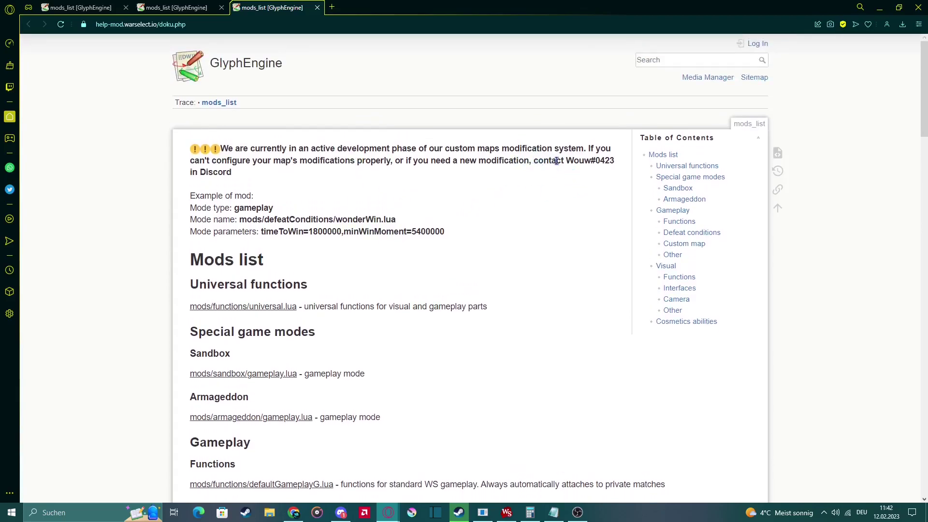
Step: Read through the top of the mods_list wiki page, past the contact note
left_click_drag(565, 161, 632, 174)
left_click(598, 214)
scroll(359, 174, "down", 2)
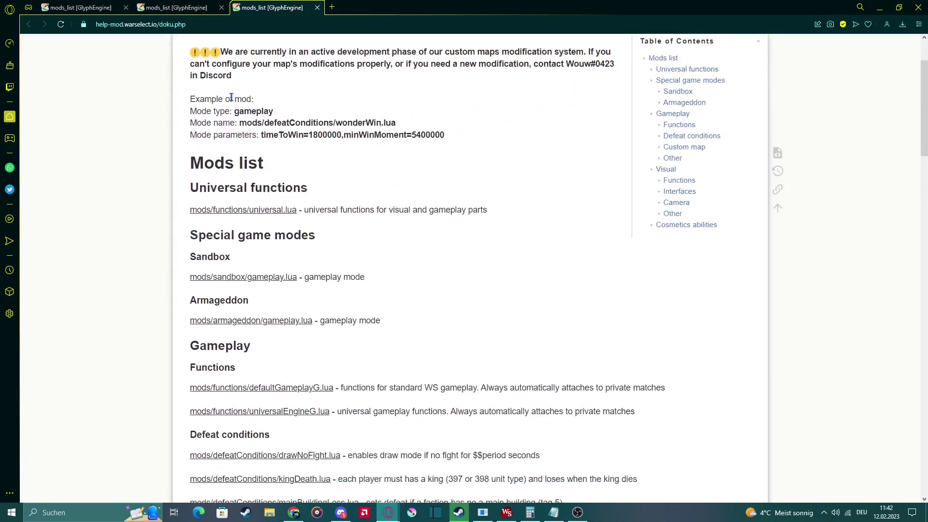
scroll(216, 123, "down", 6)
scroll(296, 147, "up", 6)
Step: Highlight the Universal functions entry, then read down to special mods like constantlyCreateBirds.lua
left_click_drag(193, 209, 335, 227)
left_click(335, 228)
scroll(315, 227, "down", 15)
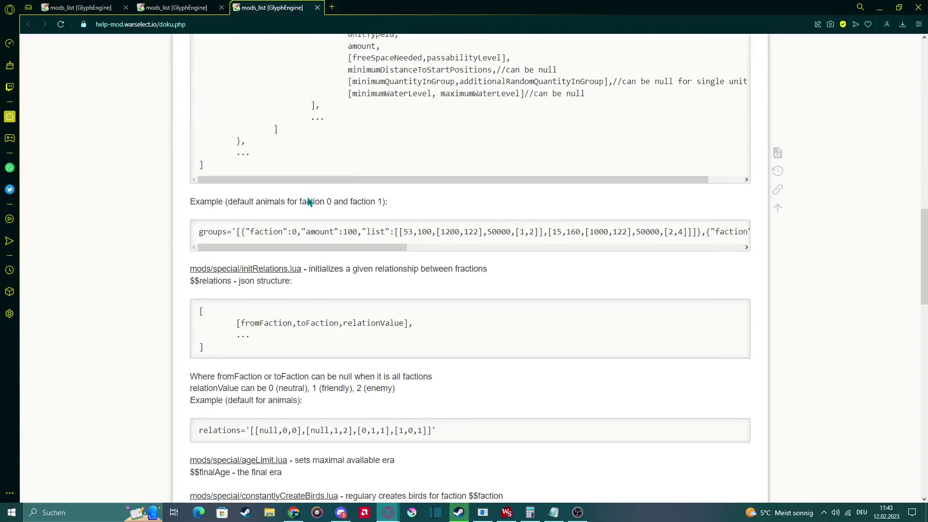
scroll(321, 209, "down", 15)
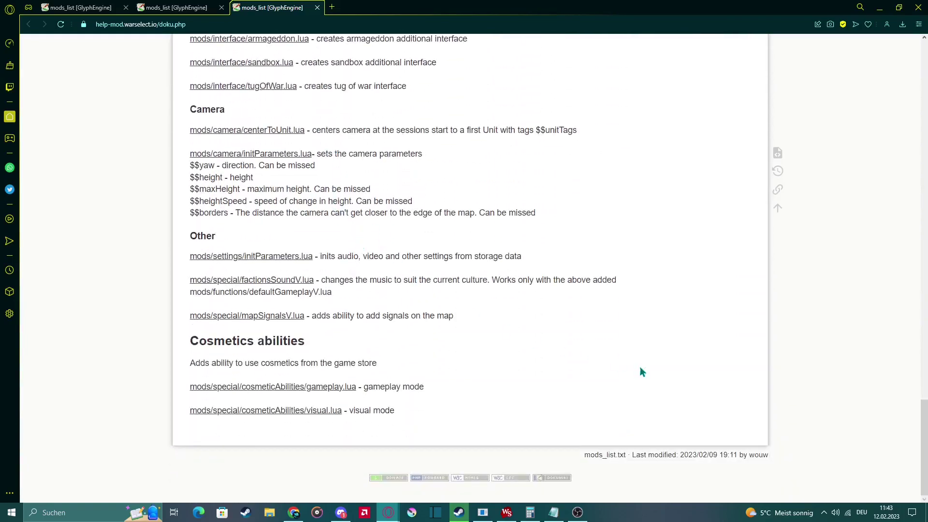
scroll(704, 385, "up", 20)
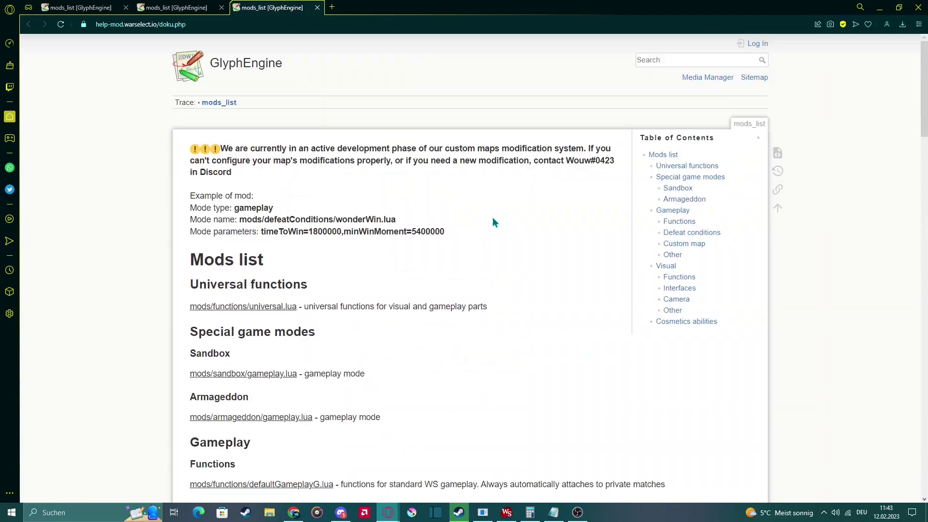
scroll(257, 269, "down", 5)
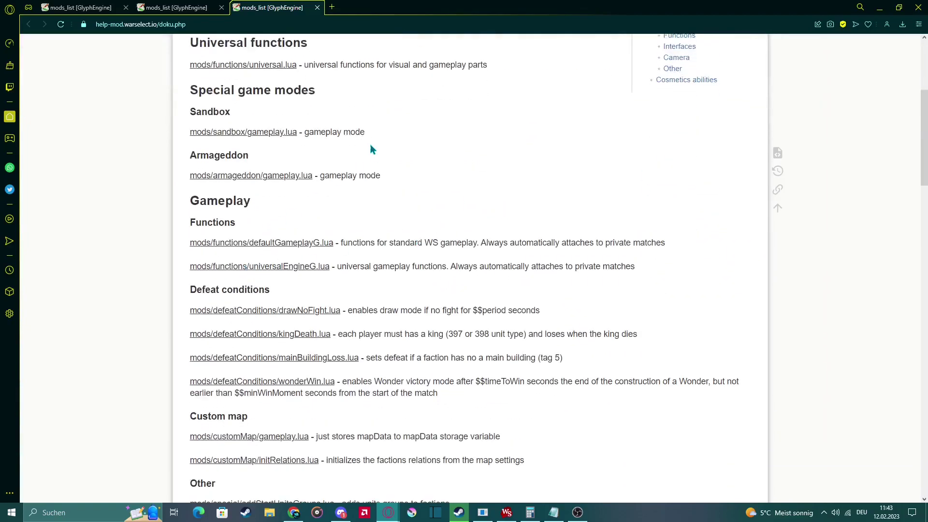
scroll(306, 172, "down", 6)
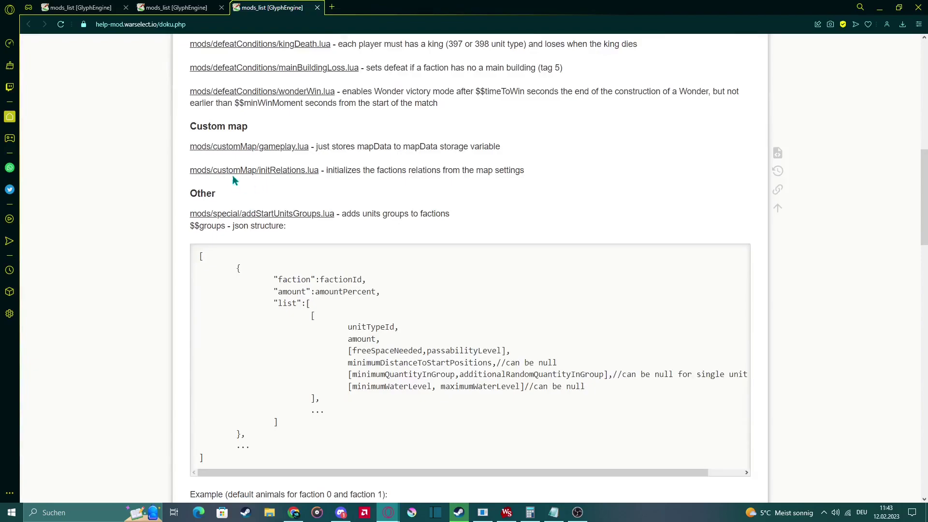
scroll(338, 217, "down", 9)
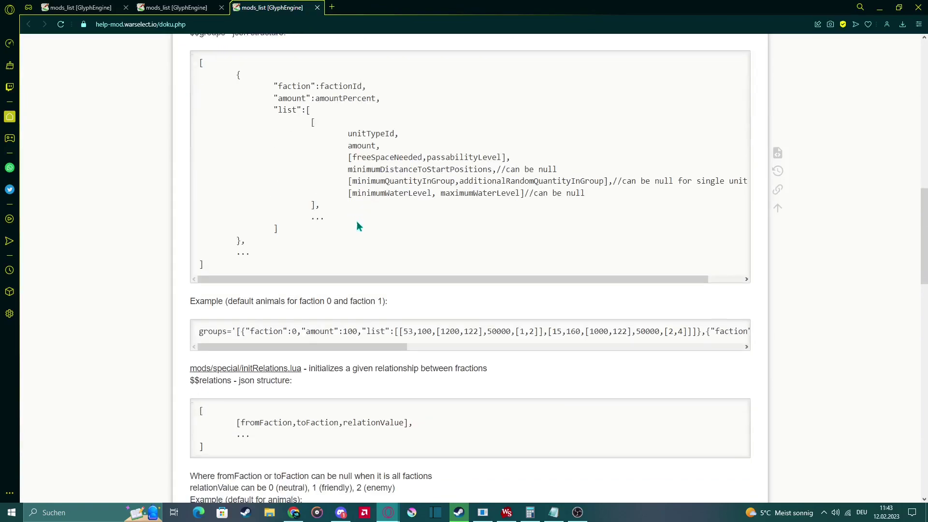
scroll(364, 289, "down", 3)
left_click_drag(346, 209, 506, 216)
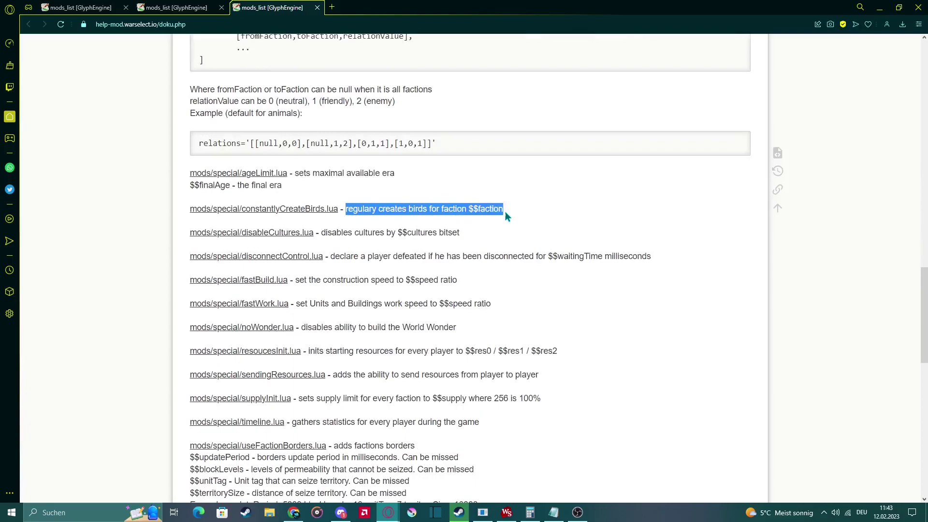
left_click(401, 221)
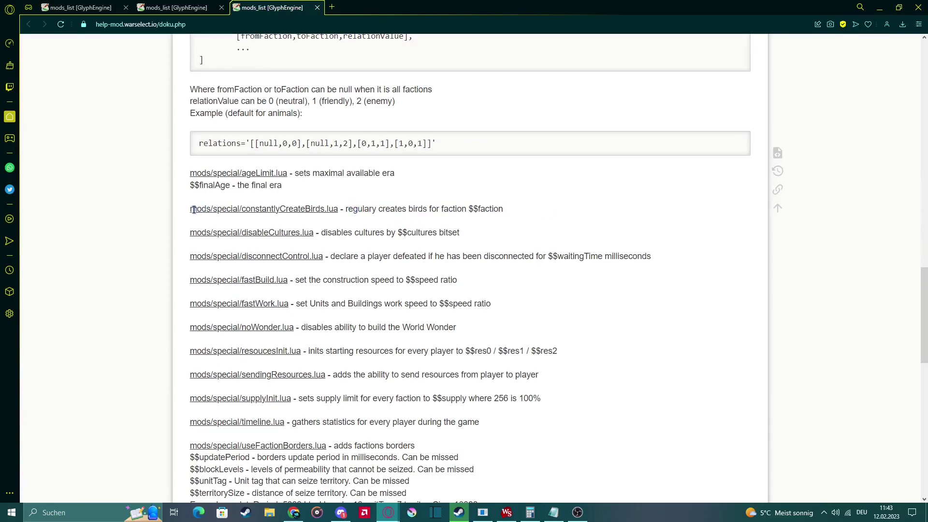
left_click_drag(194, 209, 335, 211)
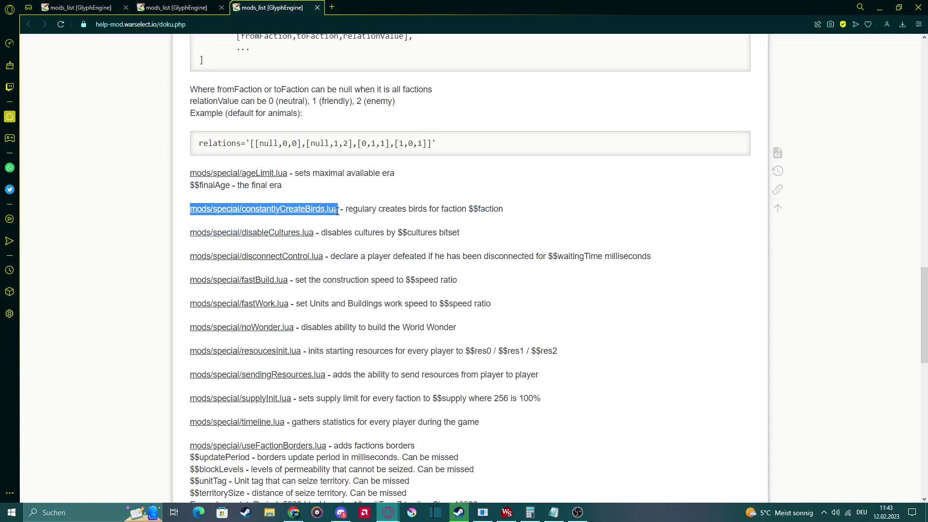
left_click(505, 224)
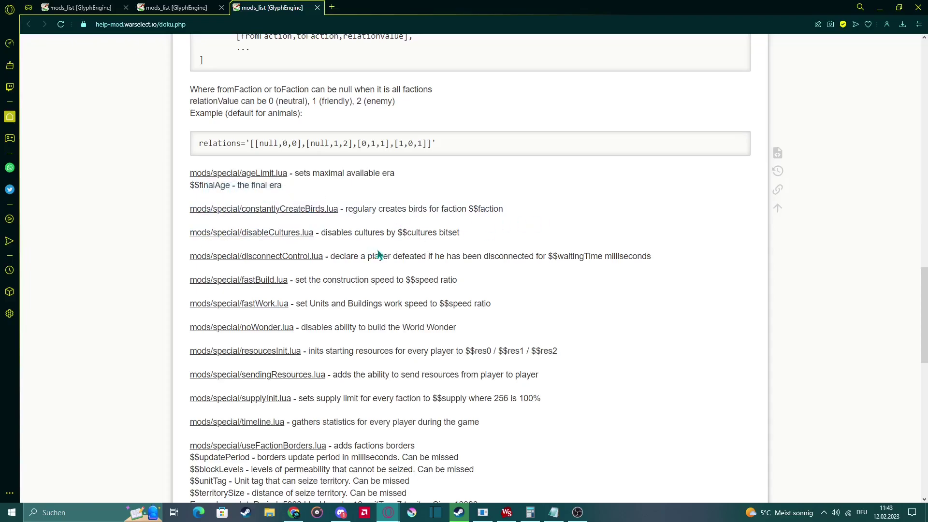
left_click_drag(325, 231, 464, 235)
left_click(545, 231)
left_click_drag(299, 280, 486, 288)
left_click(240, 285, "shift")
left_click(505, 290)
scroll(323, 326, "up", 15)
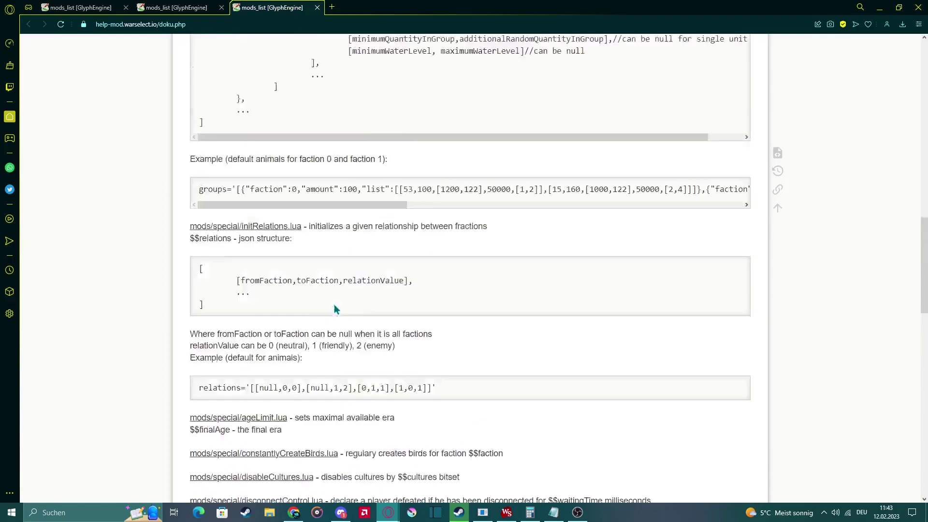
left_click_drag(192, 237, 338, 237)
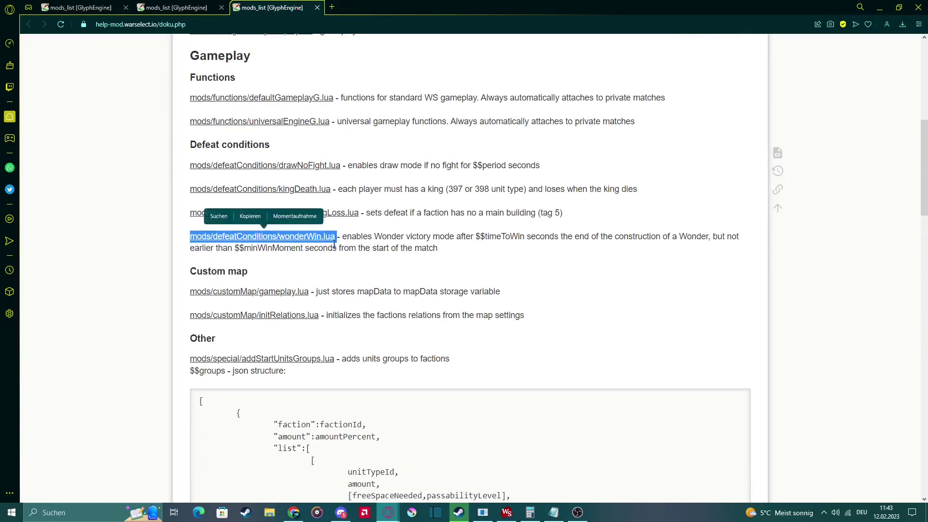
left_click(250, 216)
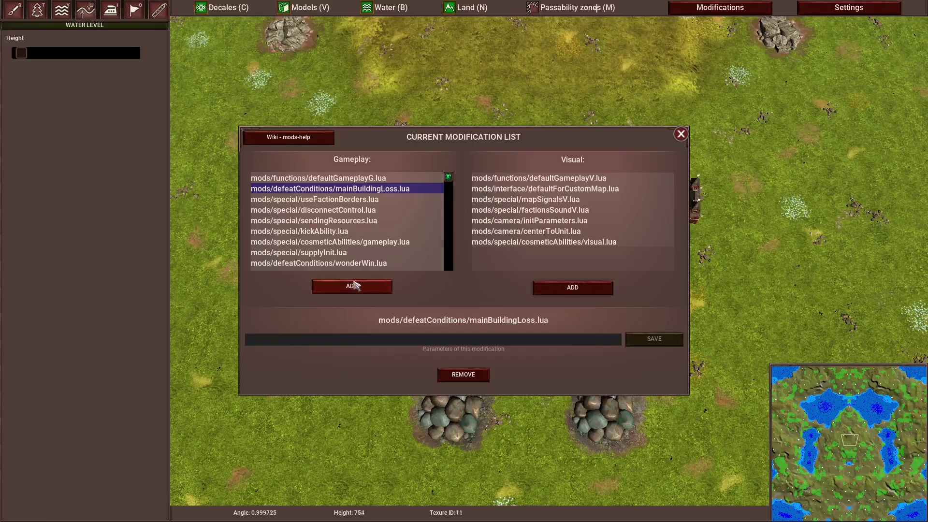
left_click(353, 288)
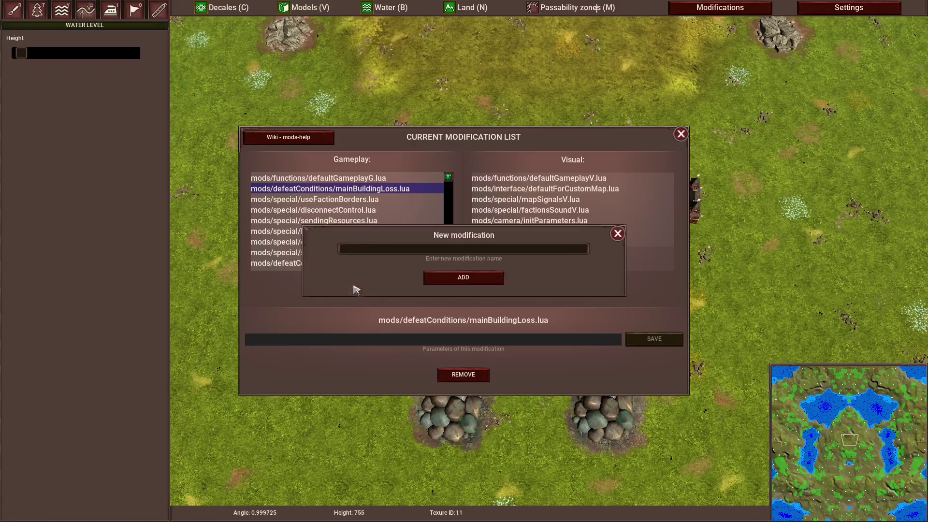
left_click(617, 233)
scroll(395, 213, "down", 1)
scroll(395, 213, "up", 1)
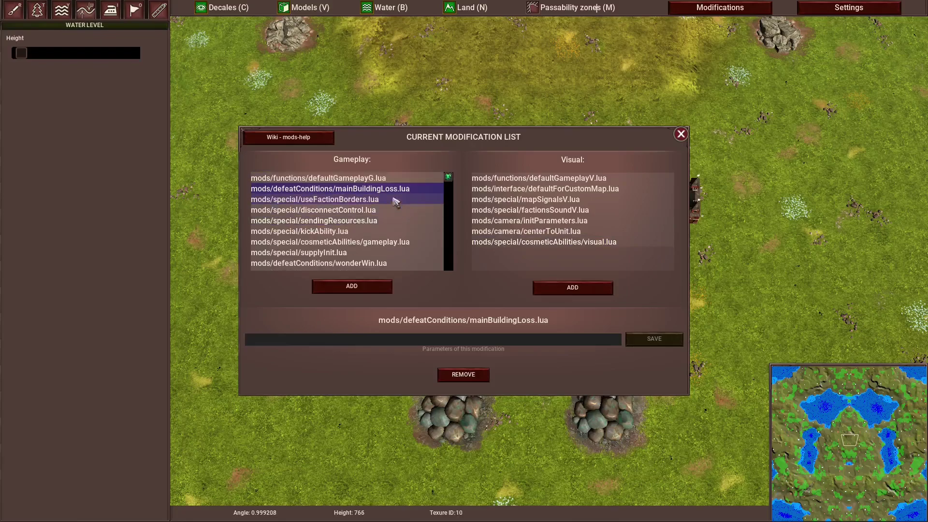
scroll(395, 213, "down", 1)
left_click(380, 223)
scroll(390, 218, "up", 1)
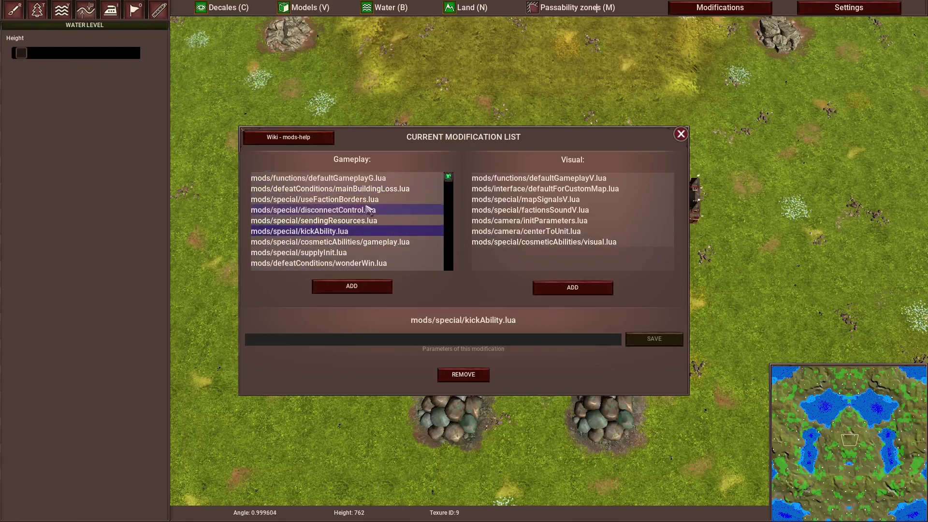
left_click(378, 221)
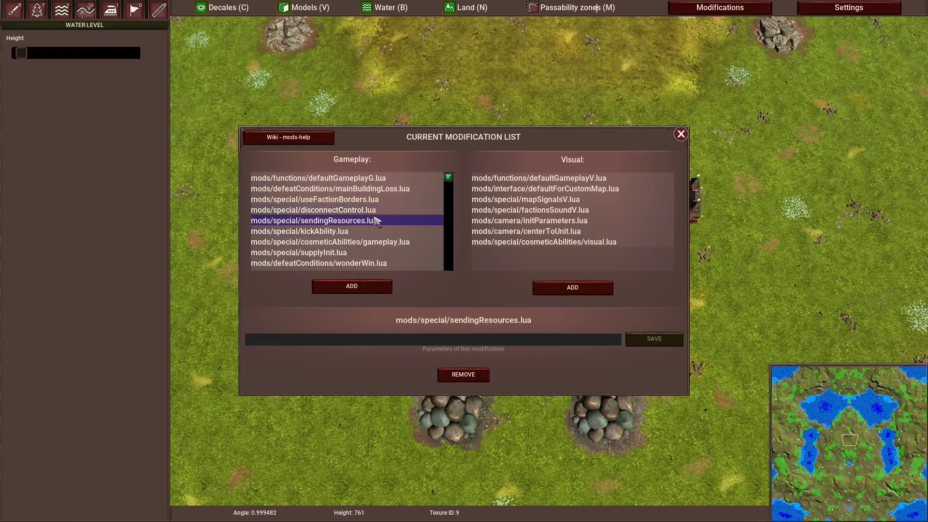
left_click(334, 232)
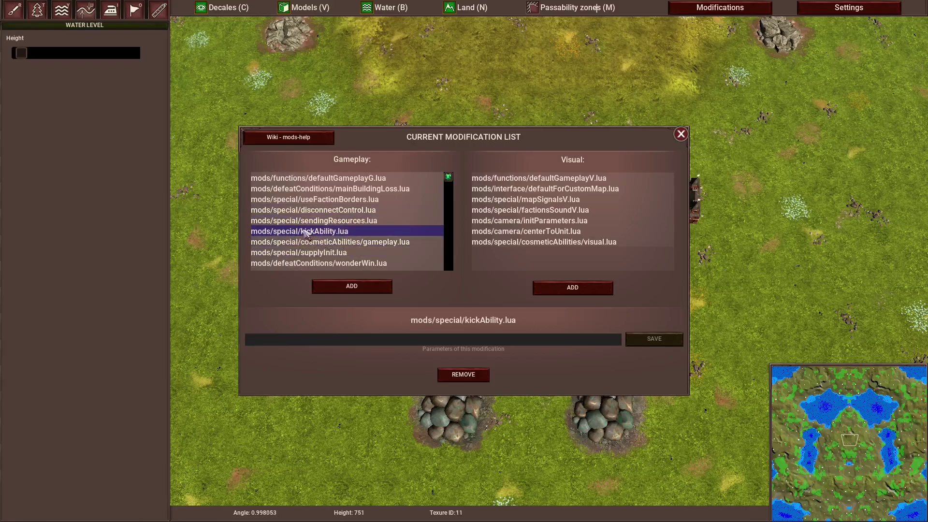
scroll(309, 234, "down", 1)
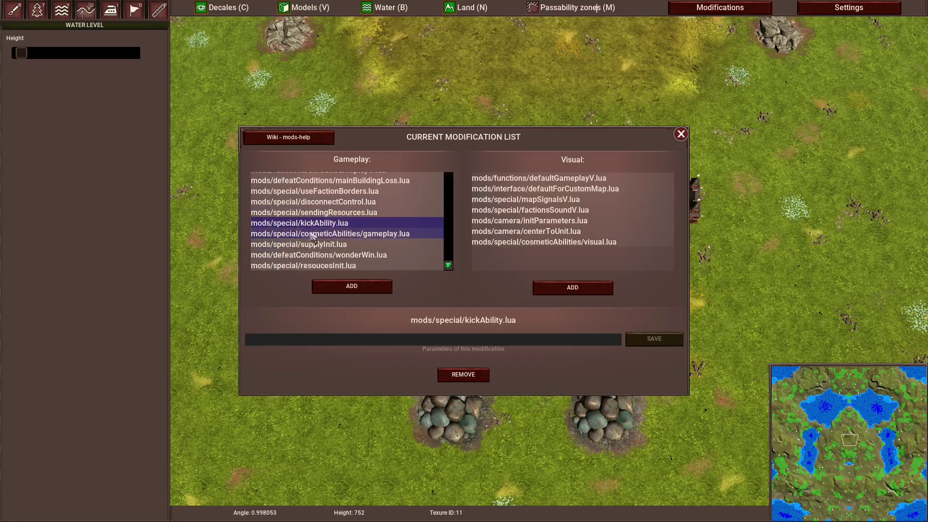
Step: Compare supplyInit.lua with resoucesInit.lua, then edit the res0=500000,res1=500000,res2=500000 parameters
left_click(356, 265)
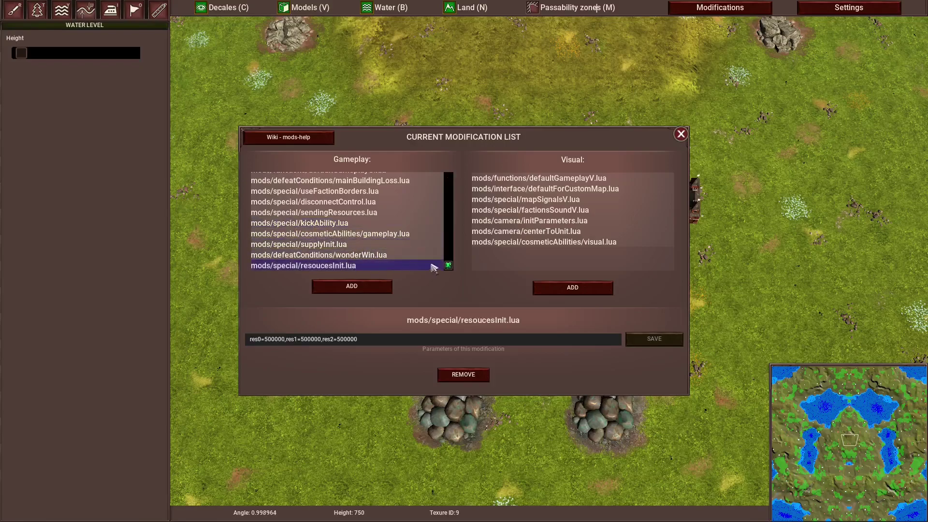
left_click(355, 245)
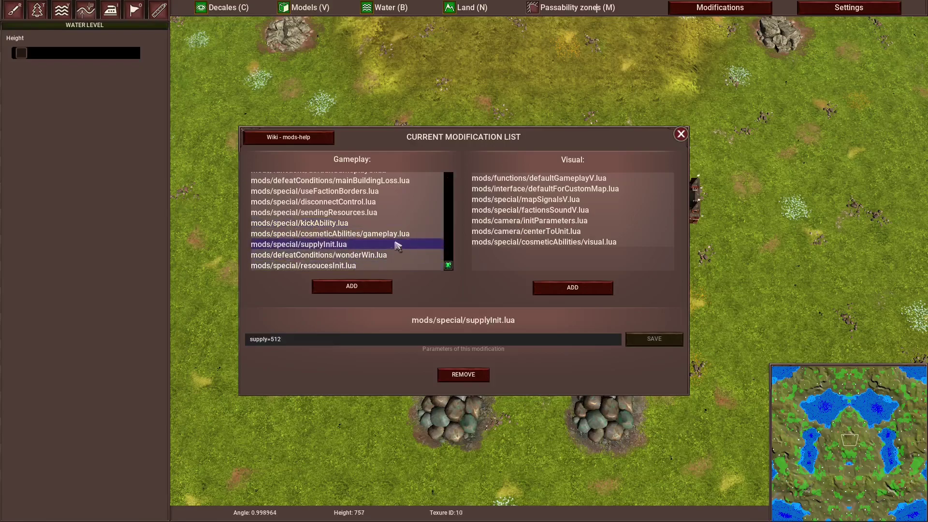
left_click(365, 267)
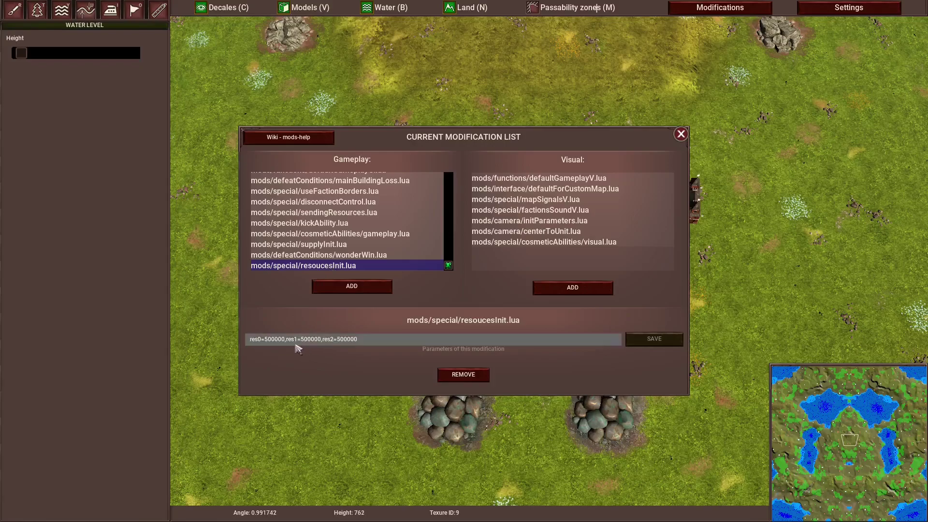
left_click(390, 342)
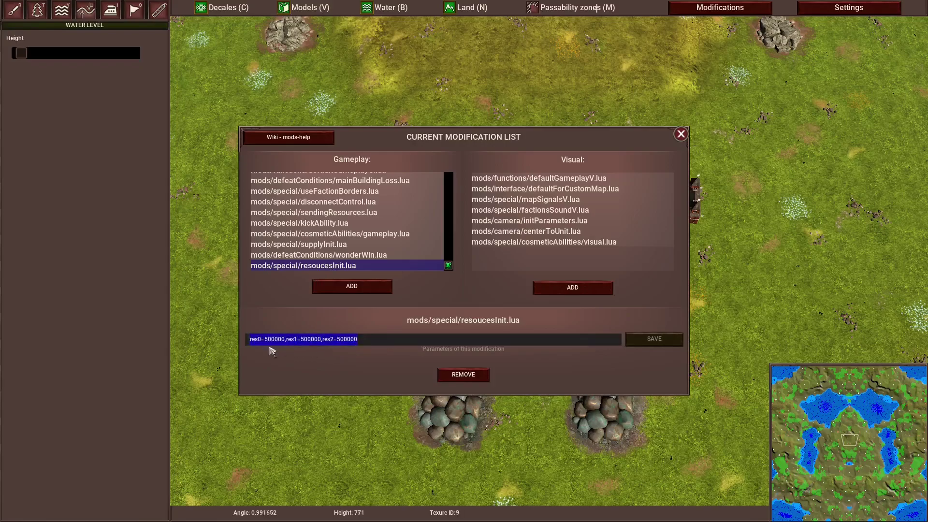
left_click(253, 344)
left_click(386, 336)
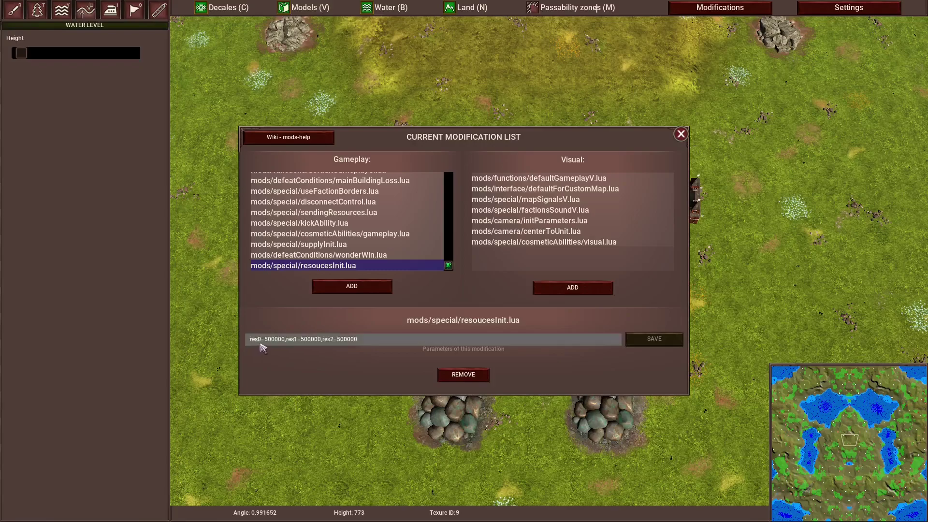
Step: Retype res0's value as 500000 and save resoucesInit.lua as res0=500000,res1=500000,res2=500000
double_click(373, 341)
left_click(372, 341)
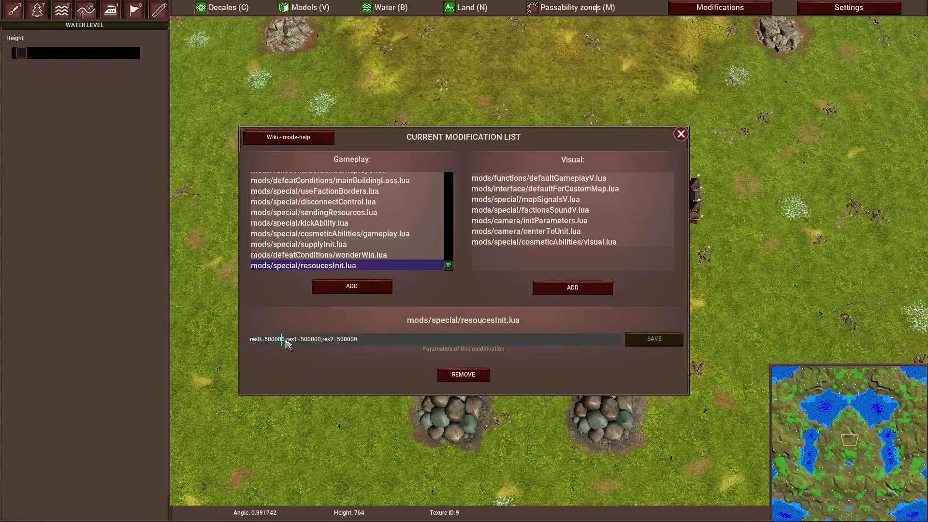
double_click(268, 339)
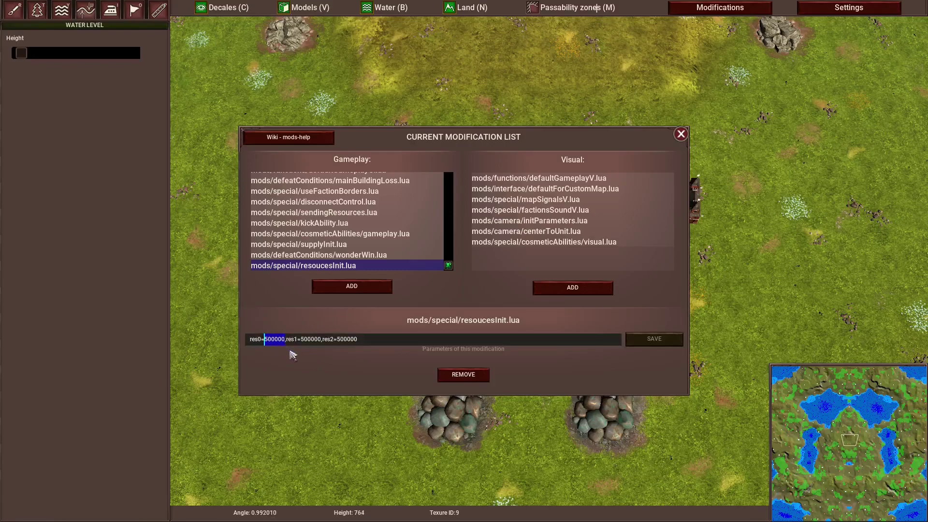
type("00")
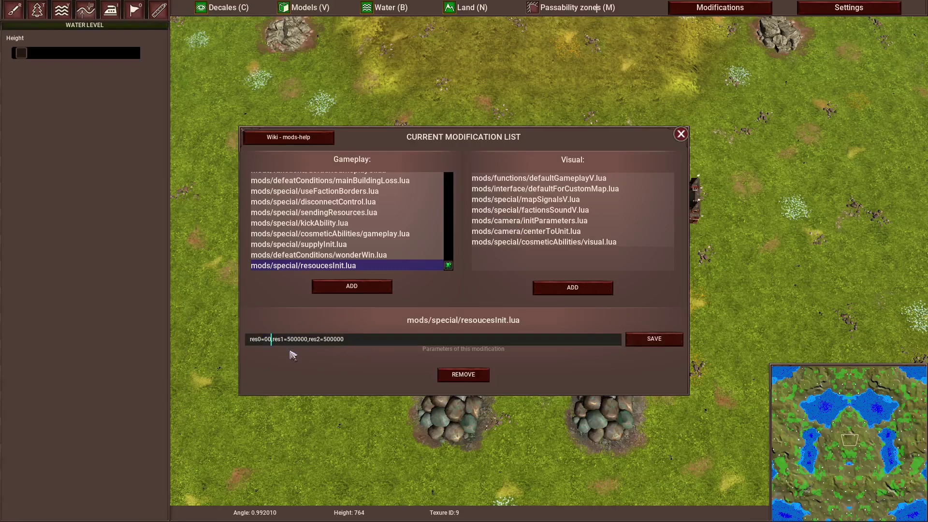
key("BackSpace")
key("BackSpace")
type("500000")
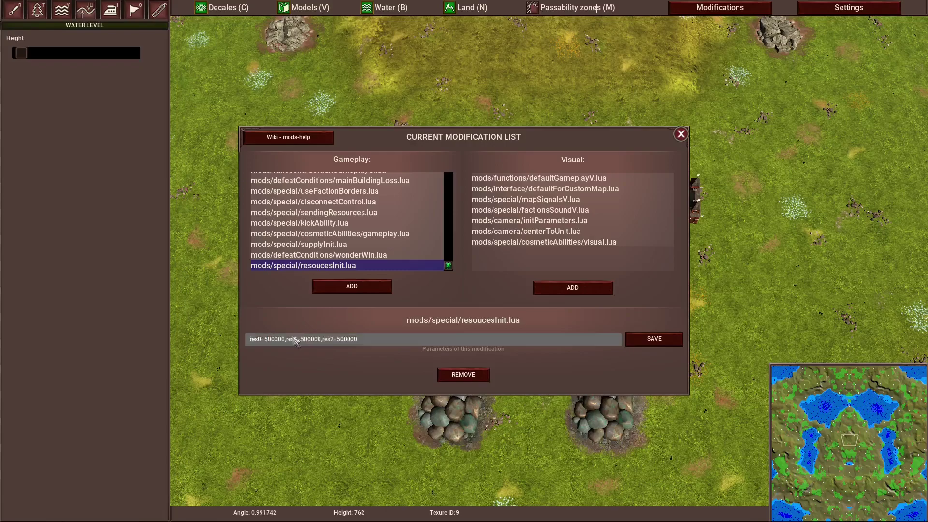
left_click(350, 339)
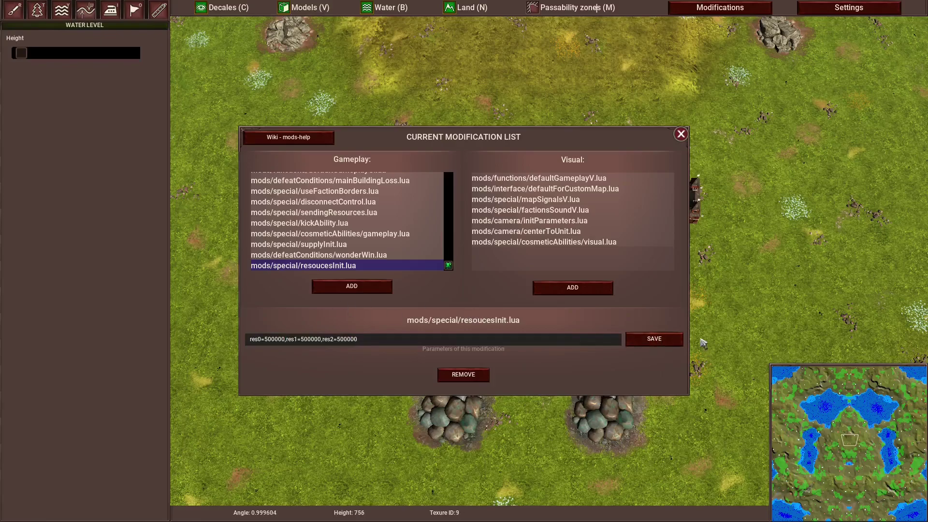
left_click(662, 340)
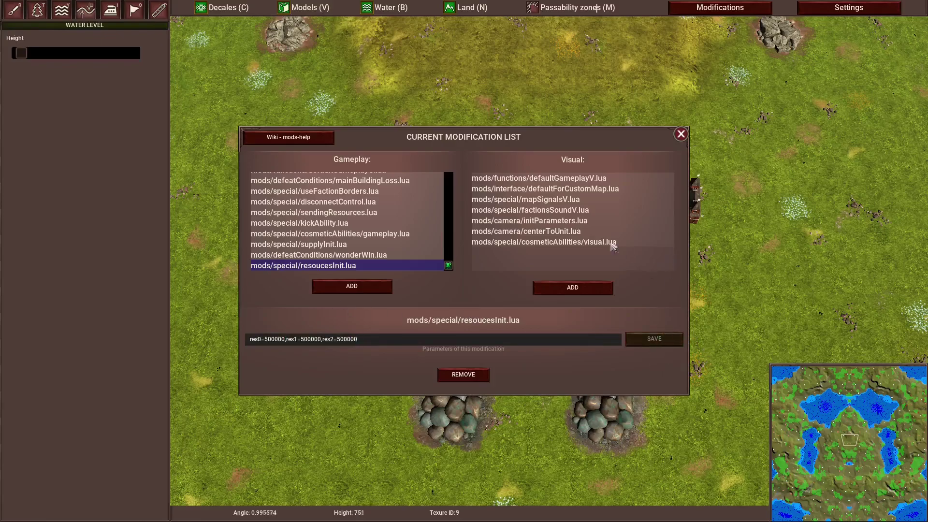
Step: Replace supplyInit.lua's supply=512 with supply=640 and save it
left_click(337, 245)
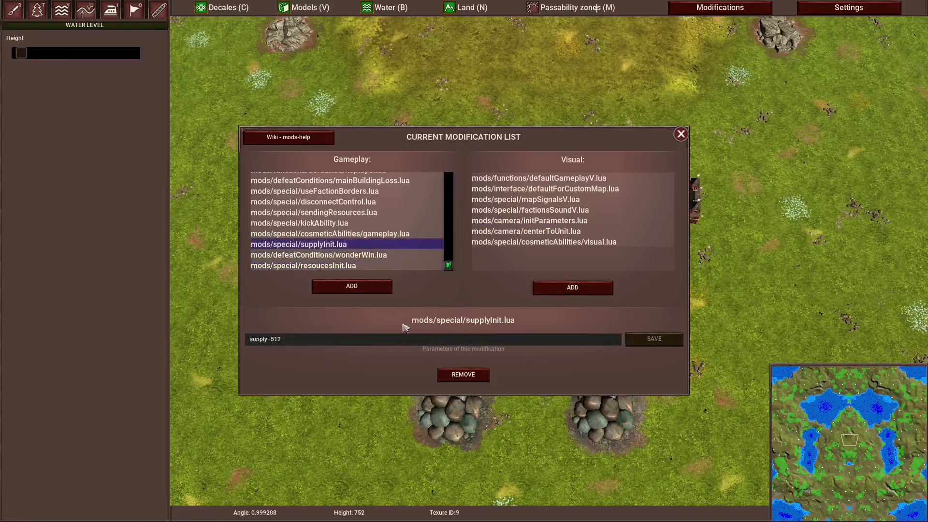
left_click(372, 341)
left_click(307, 342)
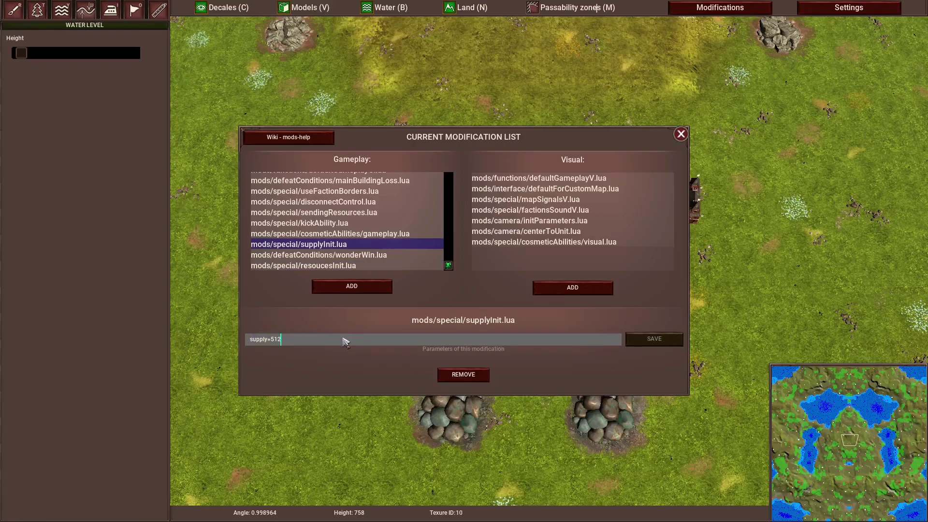
key("BackSpace")
key("BackSpace")
key("BackSpace")
key("BackSpace")
type("=264")
key("BackSpace")
key("BackSpace")
key("BackSpace")
type("51")
key("BackSpace")
key("BackSpace")
key("BackSpace")
type("640")
left_click(654, 339)
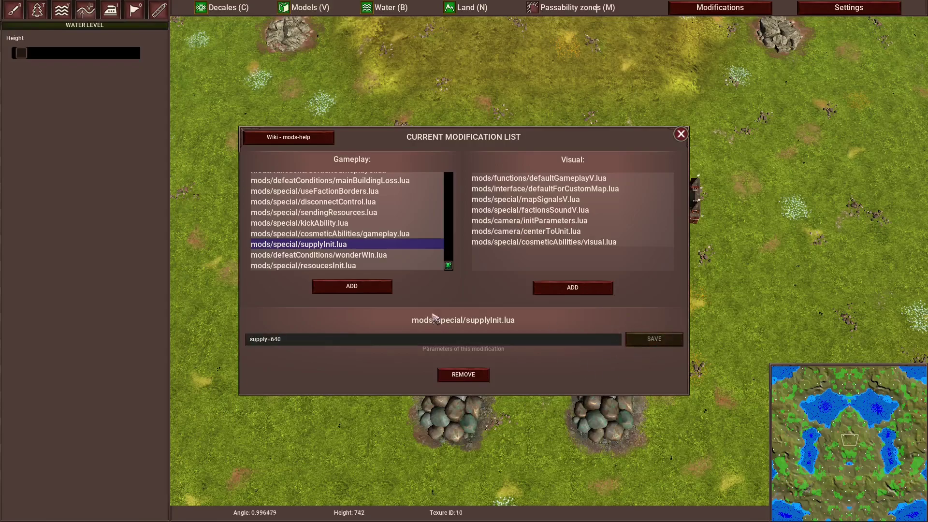
Step: Display wonderWin.lua's timeToWin and minWinMoment parameters
left_click(342, 256)
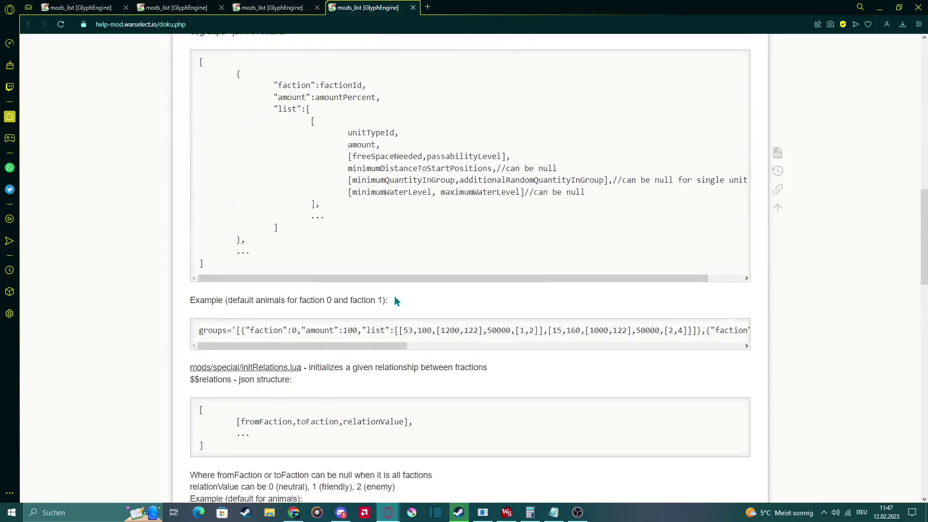
scroll(432, 264, "up", 3)
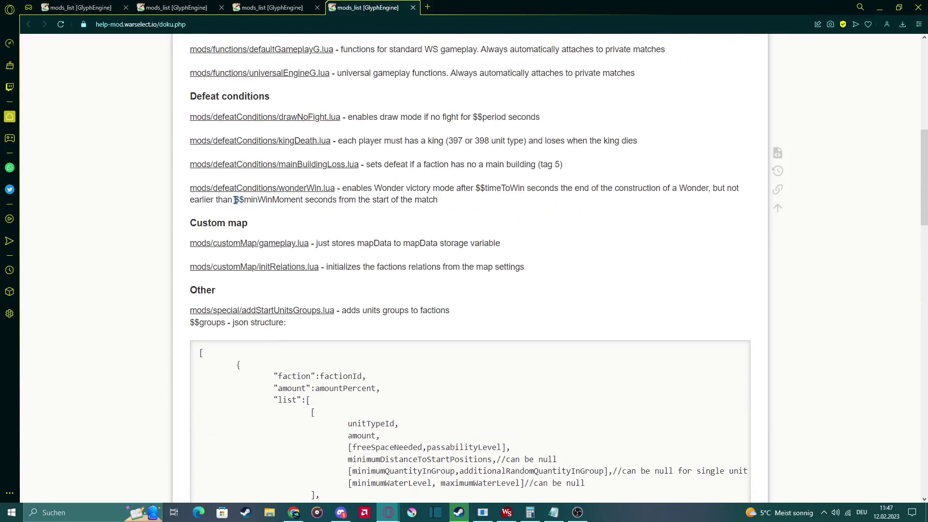
Step: Read the Defeat conditions section, highlighting wonderWin.lua's $$minWinMoment and $$timeToWin descriptions
left_click_drag(234, 200, 304, 209)
left_click(356, 230)
left_click_drag(711, 189, 516, 201)
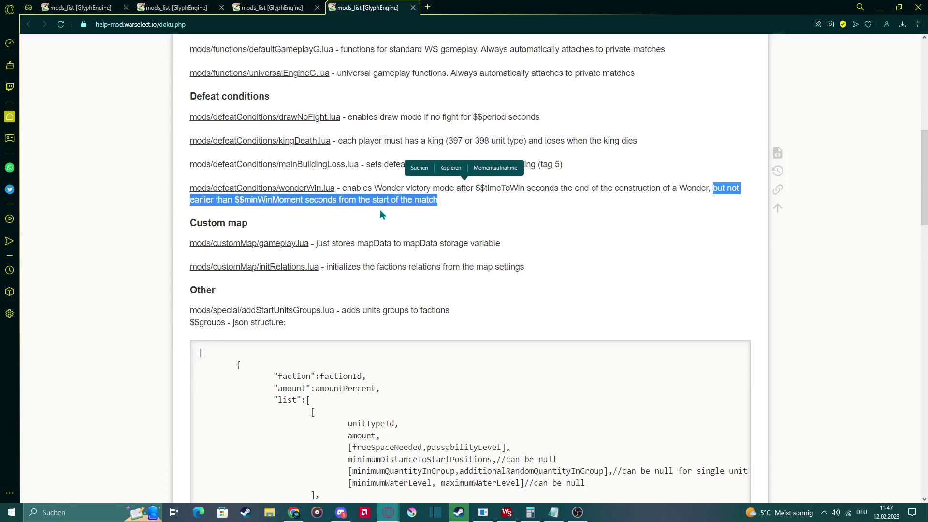
left_click(500, 213)
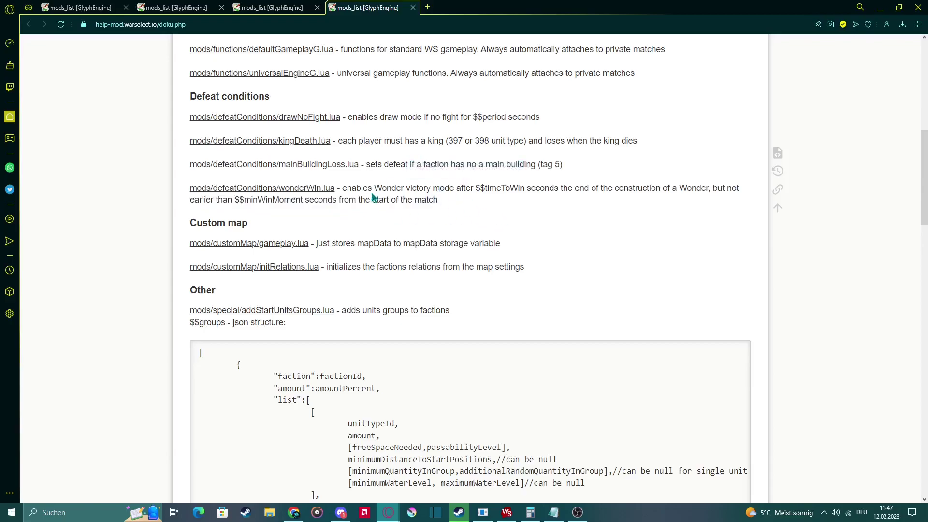
left_click_drag(445, 188, 525, 189)
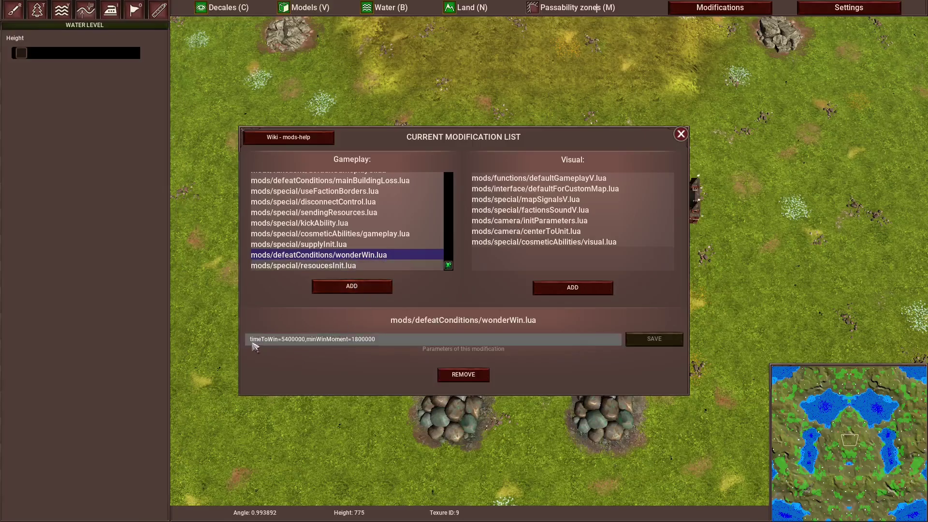
Step: Leave timeToWin=5400000,minWinMoment=1800000 unchanged and recheck supplyInit.lua's supply=640 and resoucesInit.lua
left_click(283, 340)
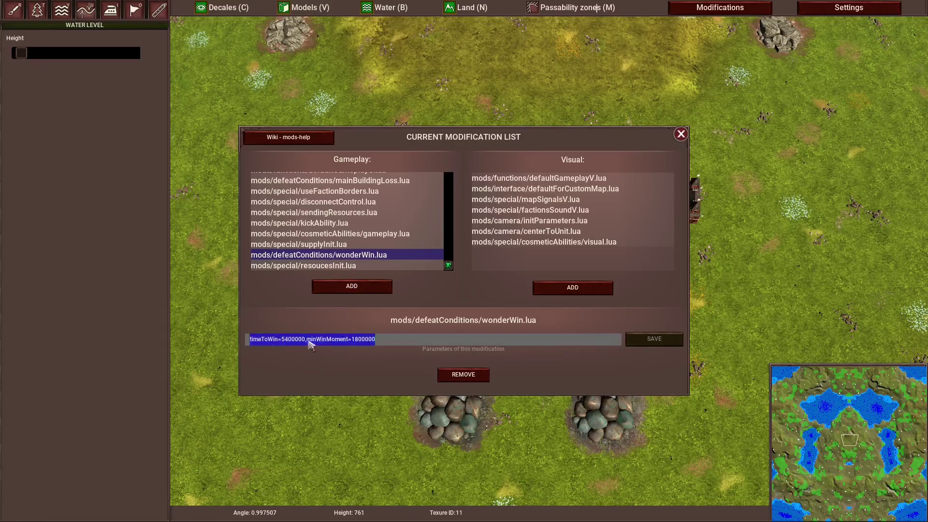
left_click(306, 341)
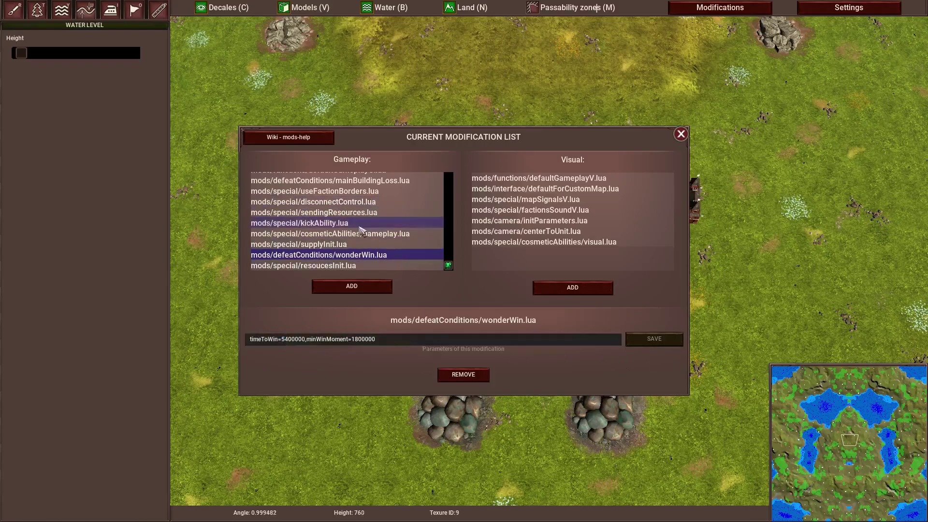
left_click(355, 244)
left_click(356, 265)
left_click(386, 244)
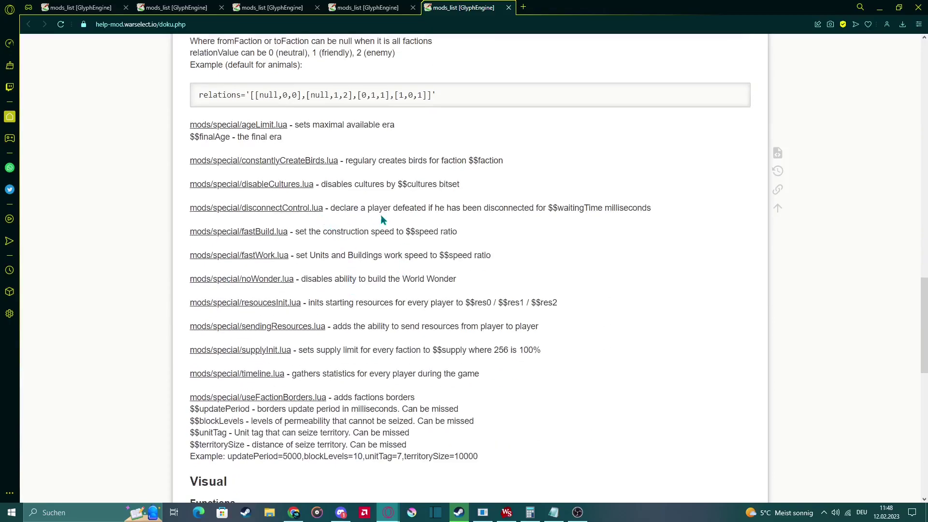
Step: Highlight and read the fastBuild.lua and fastWork.lua speed-ratio descriptions
left_click_drag(291, 231, 476, 239)
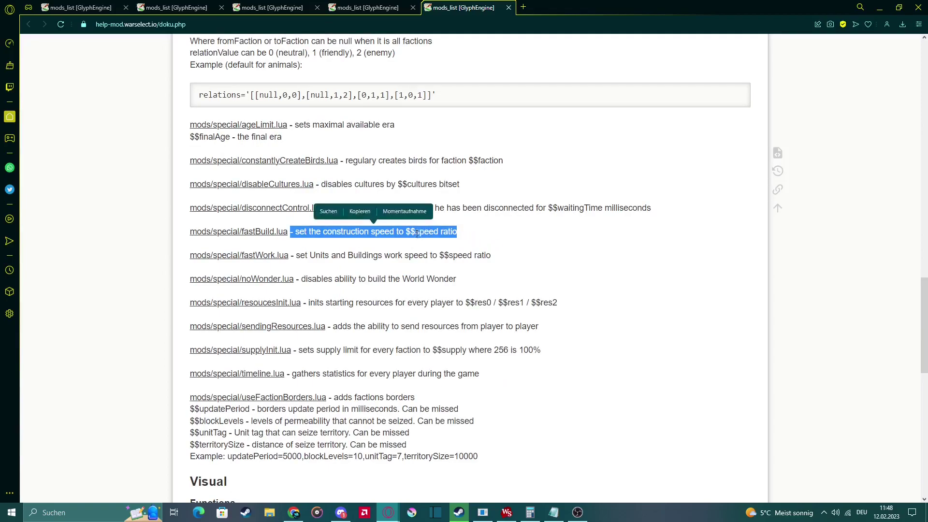
left_click(442, 235)
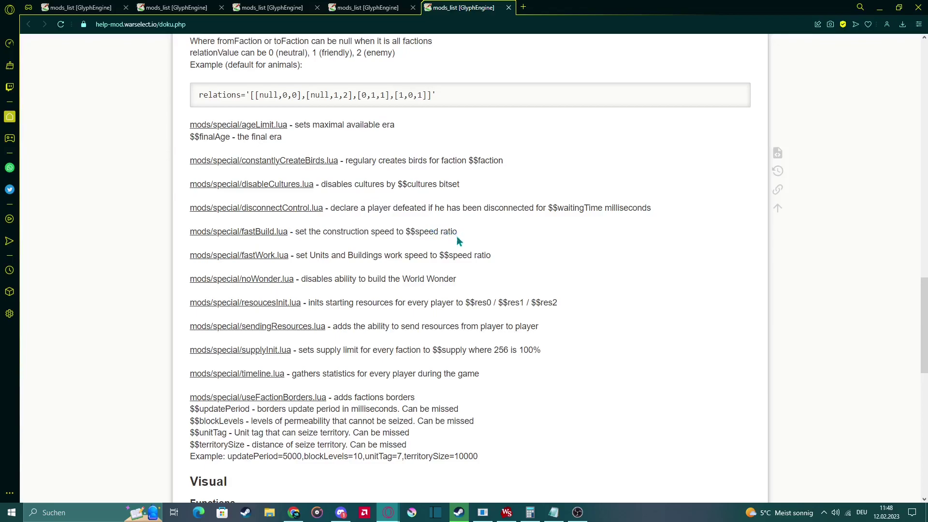
left_click_drag(297, 255, 492, 254)
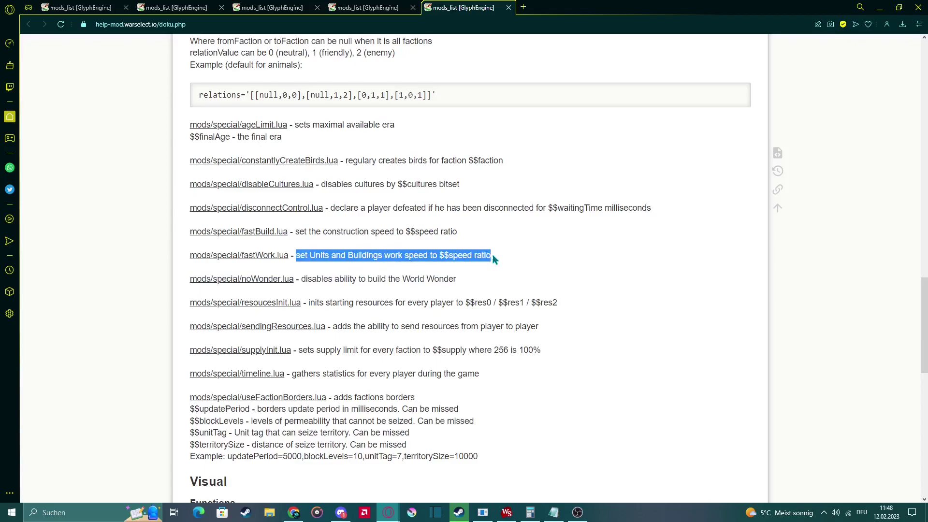
left_click(379, 272)
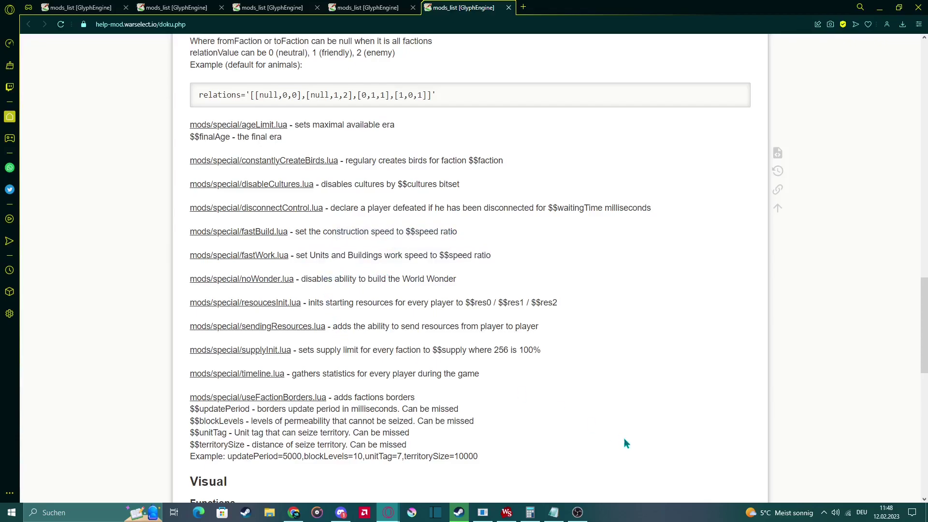